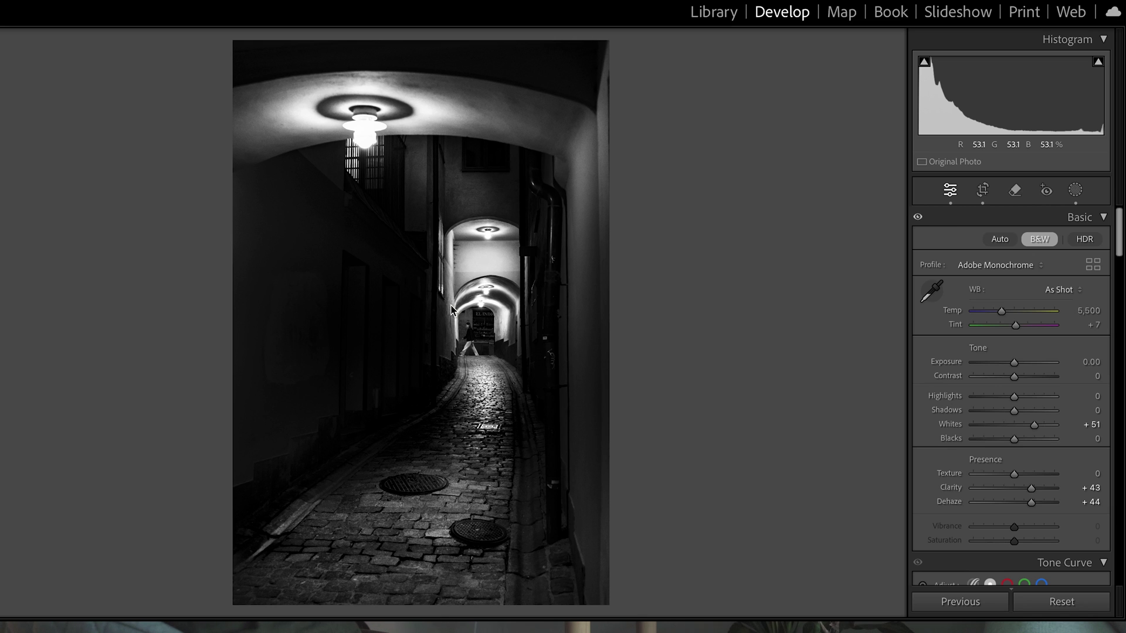
Step: Bring up the photo's context menu to reach its Settings options
{"action": "right_click", "coordinate": [451, 310]}
Step: Reset all the photo's edits and straighten it 1.90° with the Crop tool
{"action": "mouse_move", "coordinate": [526, 195]}
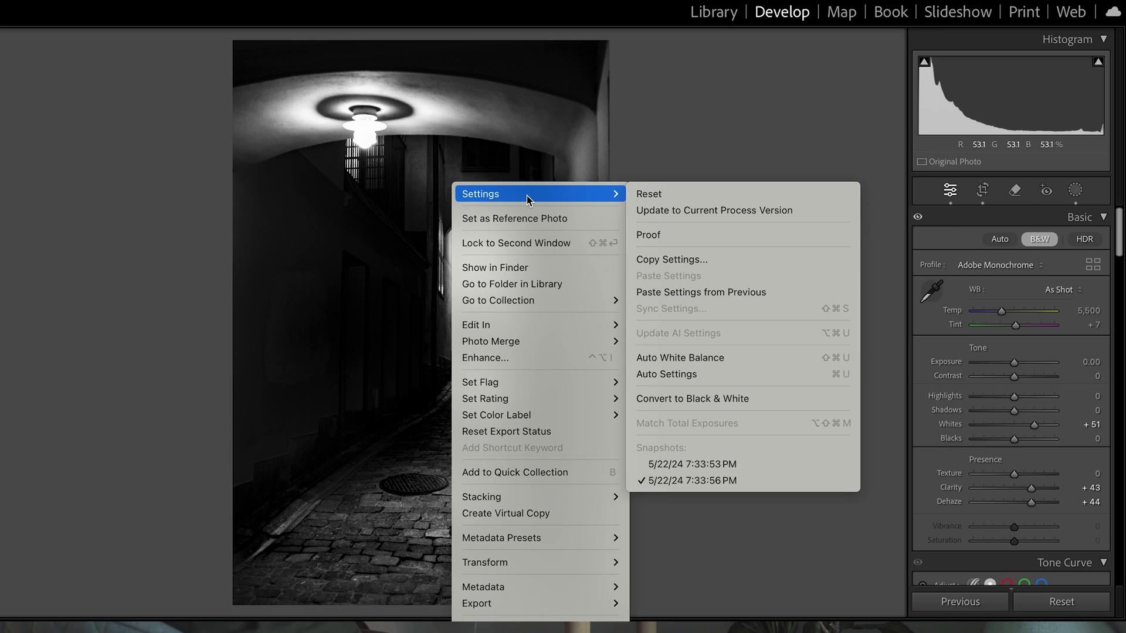
{"action": "left_click", "coordinate": [682, 194]}
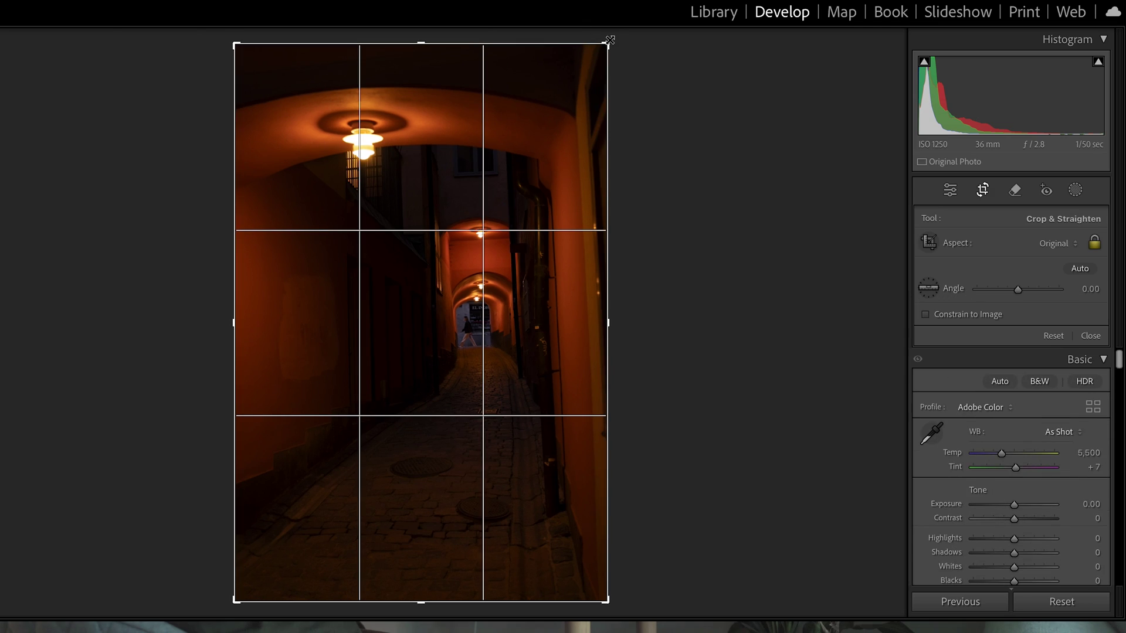
{"action": "left_click_drag", "start_coordinate": [617, 42], "coordinate": [625, 48]}
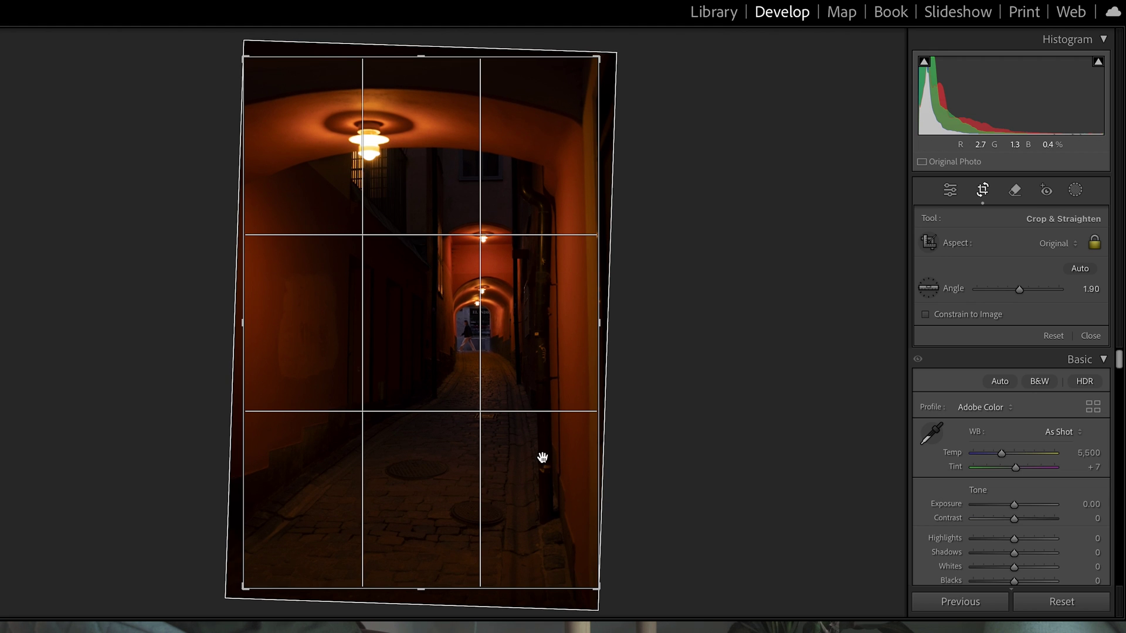
{"action": "key", "text": "Return"}
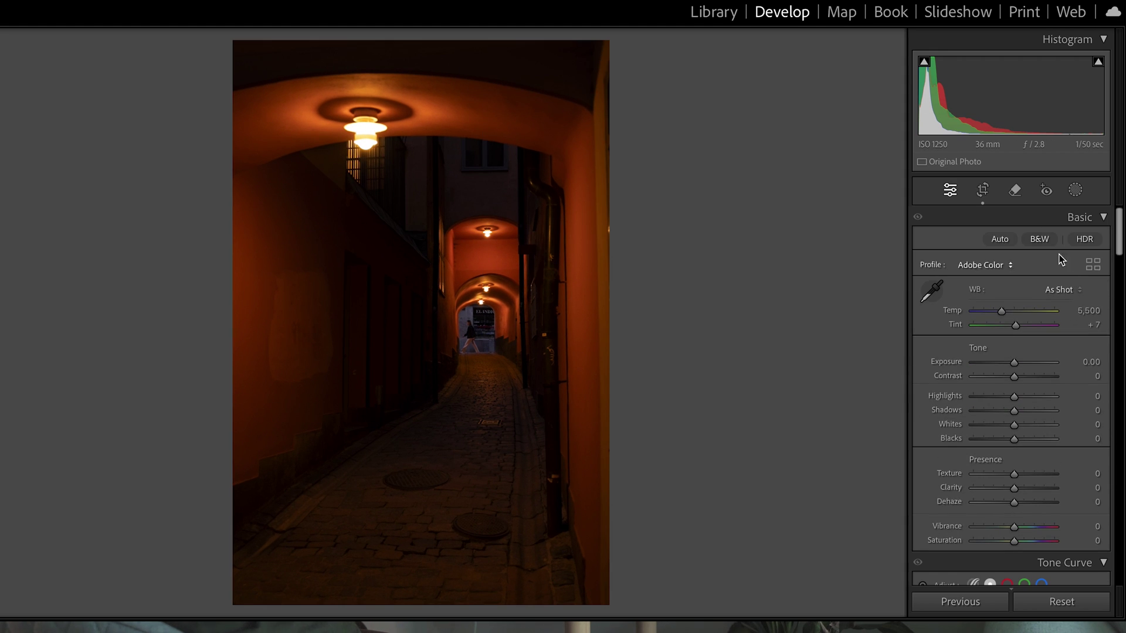
Step: Convert the photo to Adobe Monochrome and raise Contrast to +57
{"action": "left_click", "coordinate": [1035, 238]}
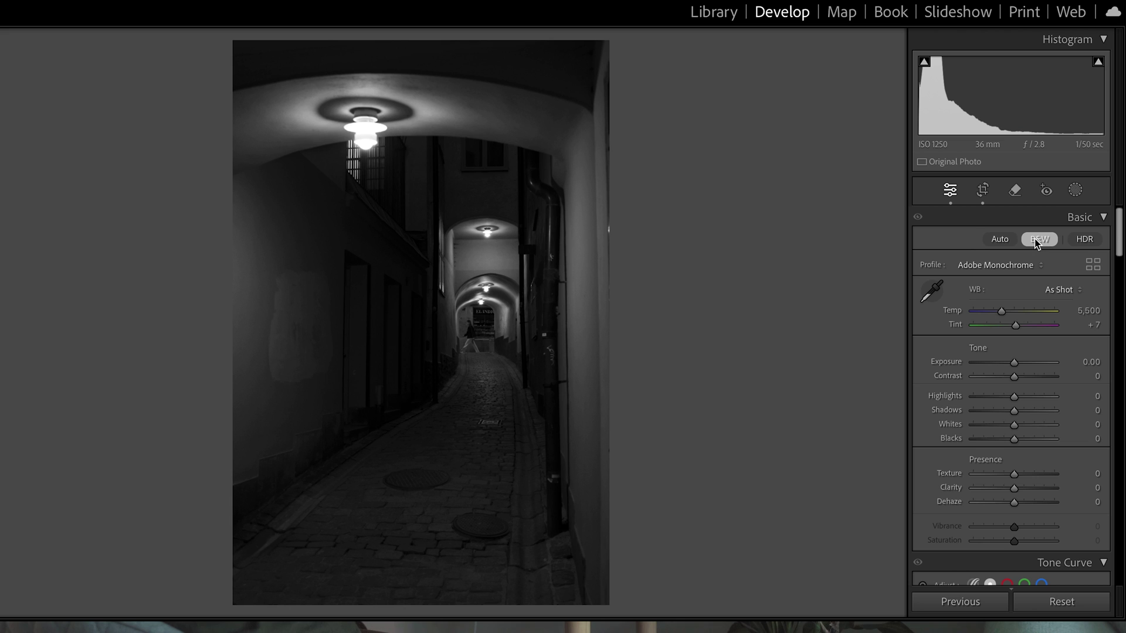
{"action": "left_click_drag", "start_coordinate": [1019, 380], "coordinate": [1038, 376]}
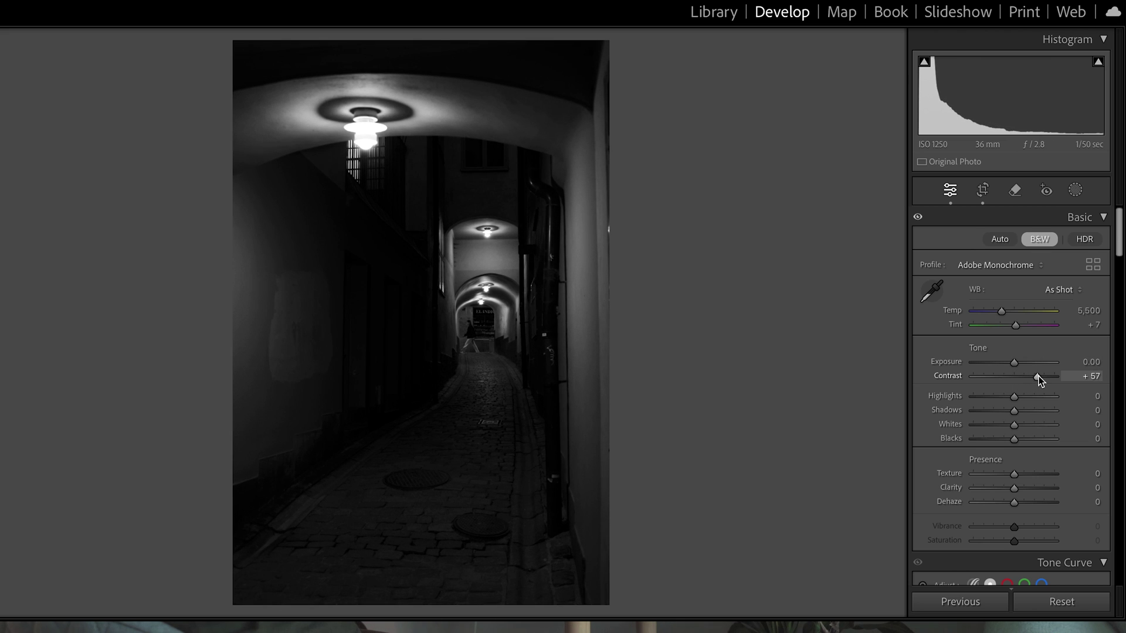
{"action": "left_click", "coordinate": [1076, 190]}
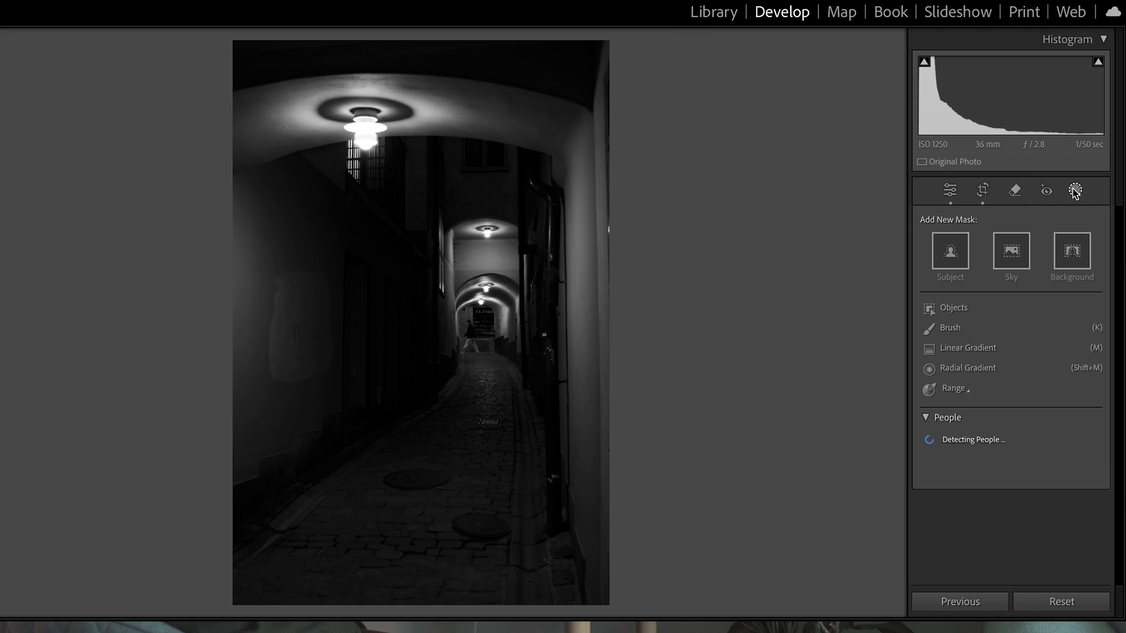
Step: Darken the right wall with a radial gradient mask at Exposure -4.00
{"action": "left_click", "coordinate": [934, 368]}
{"action": "left_click_drag", "start_coordinate": [655, 143], "coordinate": [551, 528]}
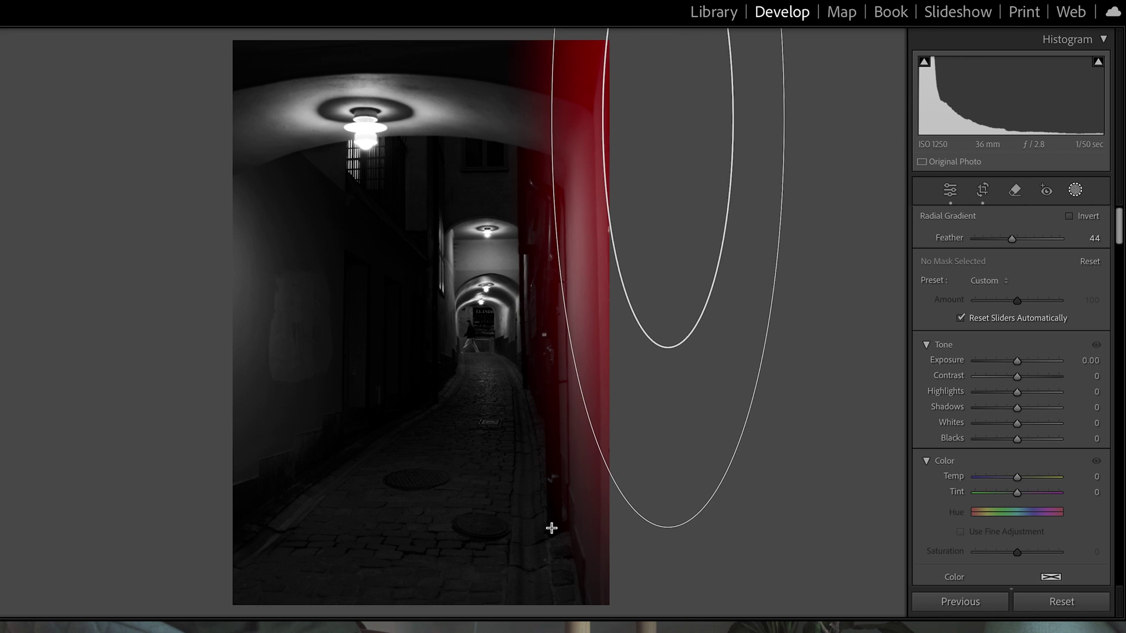
{"action": "left_click_drag", "start_coordinate": [668, 196], "coordinate": [661, 311]}
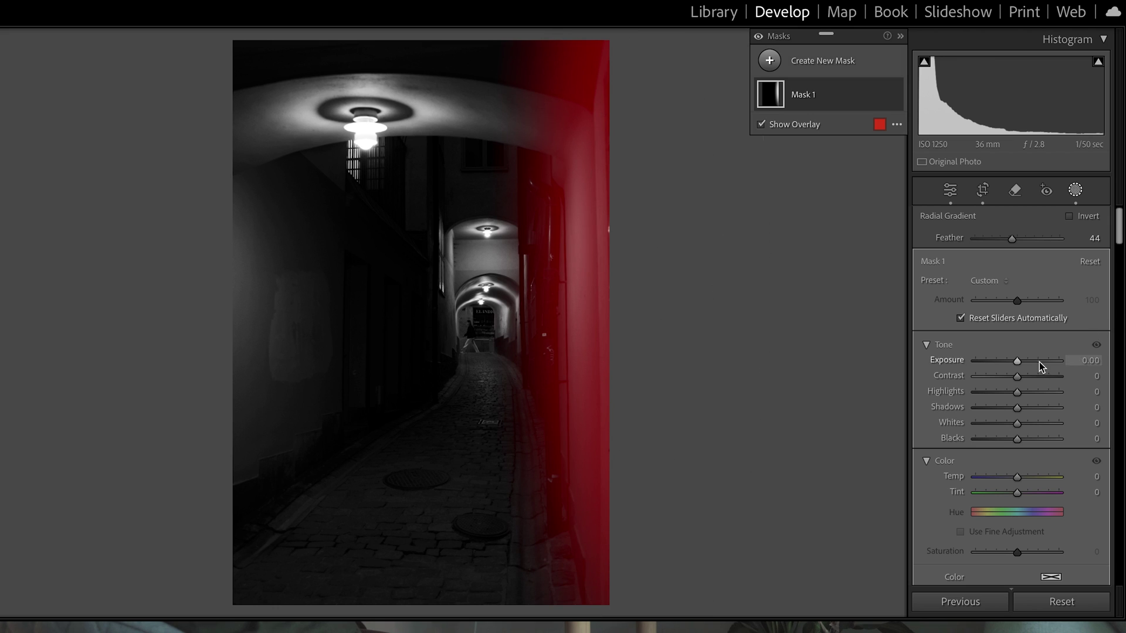
{"action": "left_click_drag", "start_coordinate": [1020, 357], "coordinate": [974, 362]}
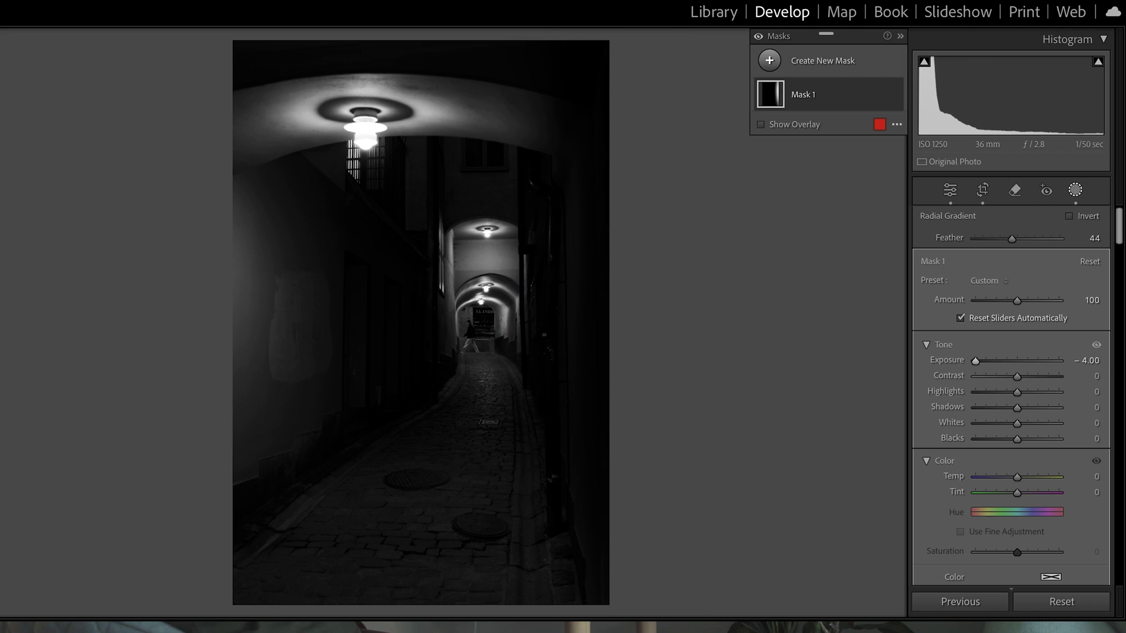
Step: Darken the left wall with a second radial gradient mask at Exposure -4.00
{"action": "left_click", "coordinate": [769, 61]}
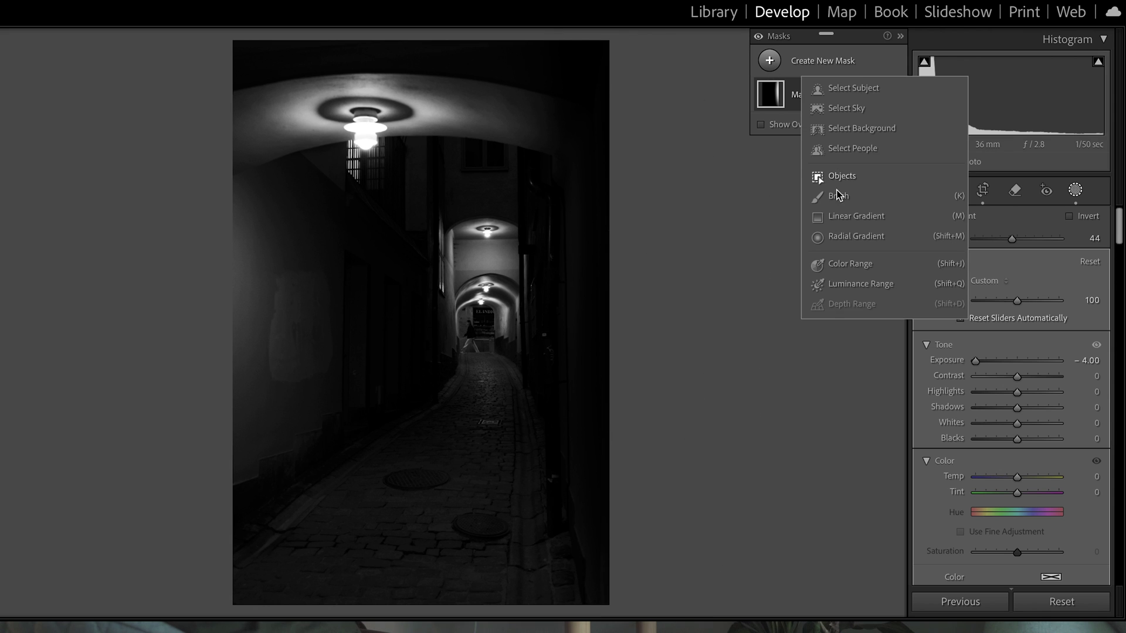
{"action": "left_click", "coordinate": [822, 236]}
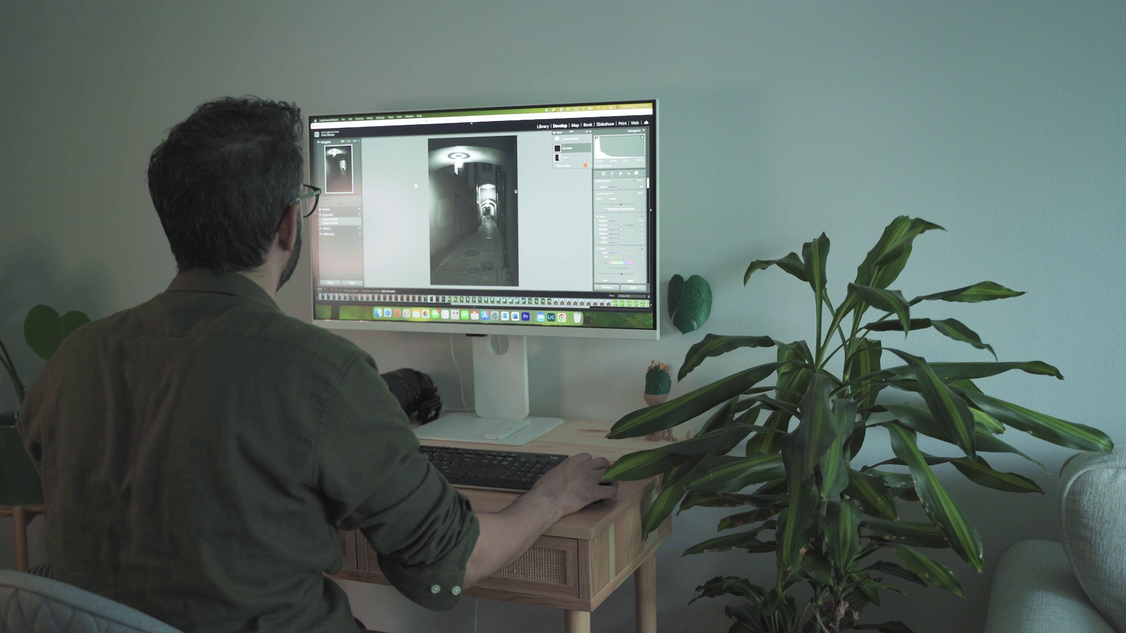
{"action": "left_click_drag", "start_coordinate": [416, 187], "coordinate": [443, 207]}
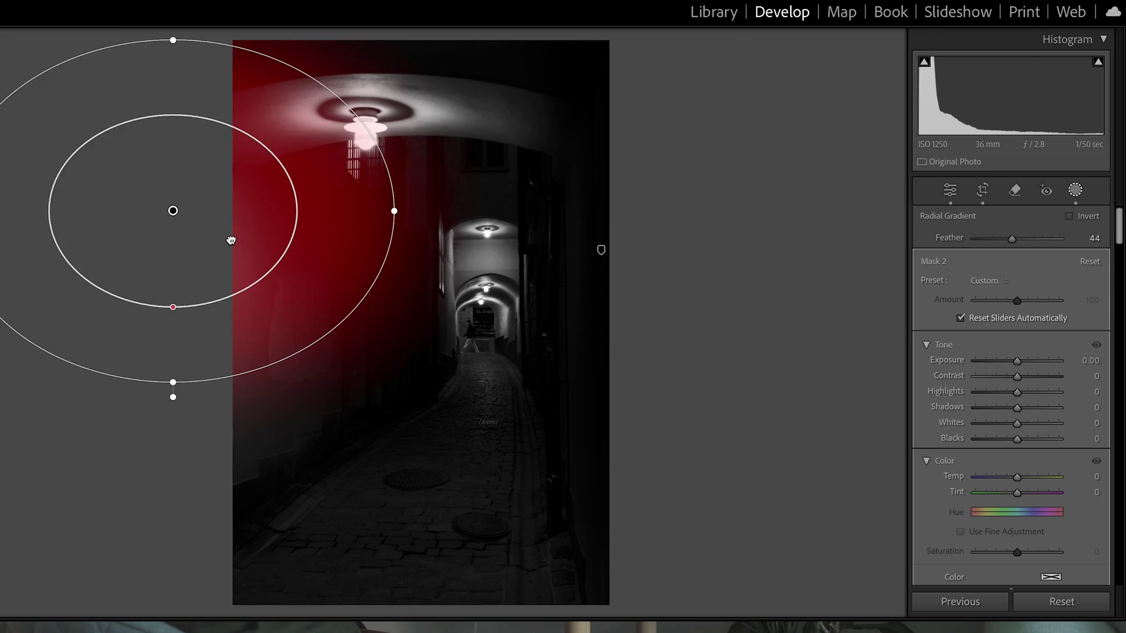
{"action": "left_click_drag", "start_coordinate": [231, 240], "coordinate": [236, 360]}
{"action": "left_click_drag", "start_coordinate": [1018, 363], "coordinate": [972, 367]}
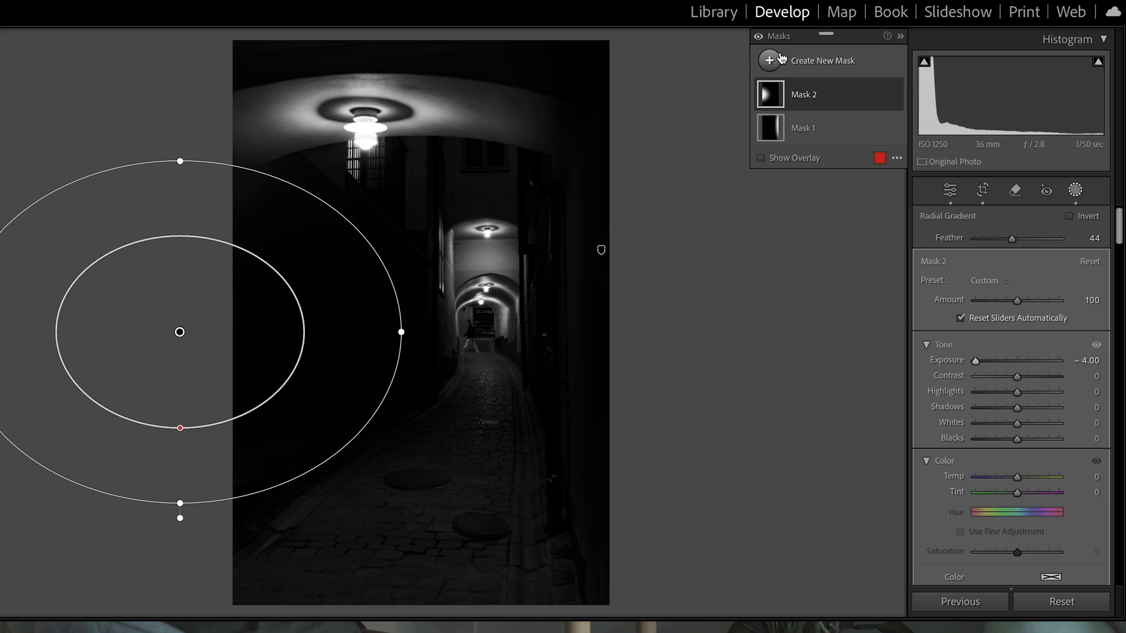
{"action": "left_click", "coordinate": [778, 61]}
{"action": "left_click", "coordinate": [839, 197]}
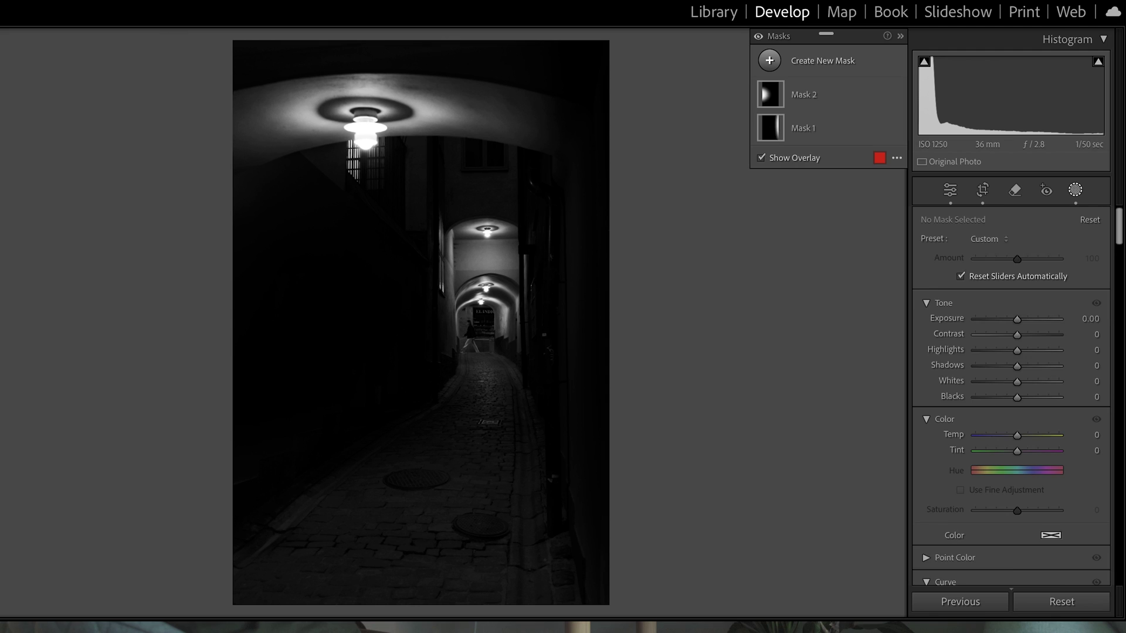
Step: Undo a trial stroke and start a fresh brush mask sized around 21
{"action": "mouse_move", "coordinate": [481, 361]}
{"action": "left_mouse_down"}
{"action": "mouse_move", "coordinate": [469, 492]}
{"action": "mouse_move", "coordinate": [381, 603]}
{"action": "mouse_move", "coordinate": [491, 397]}
{"action": "left_mouse_up"}
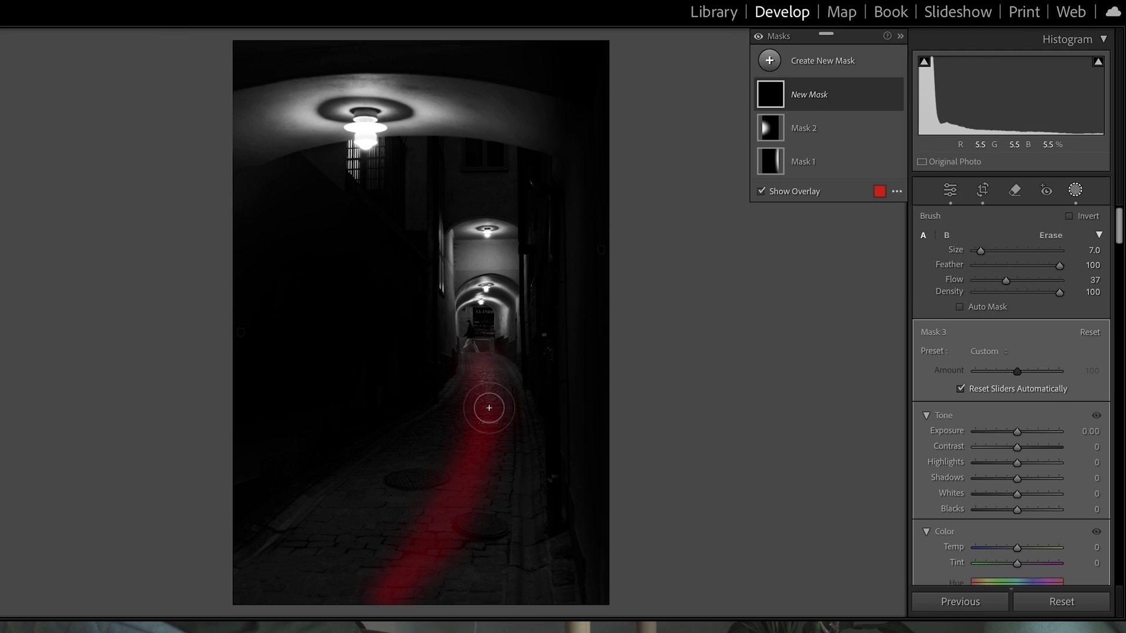
{"action": "key", "text": "ctrl+z"}
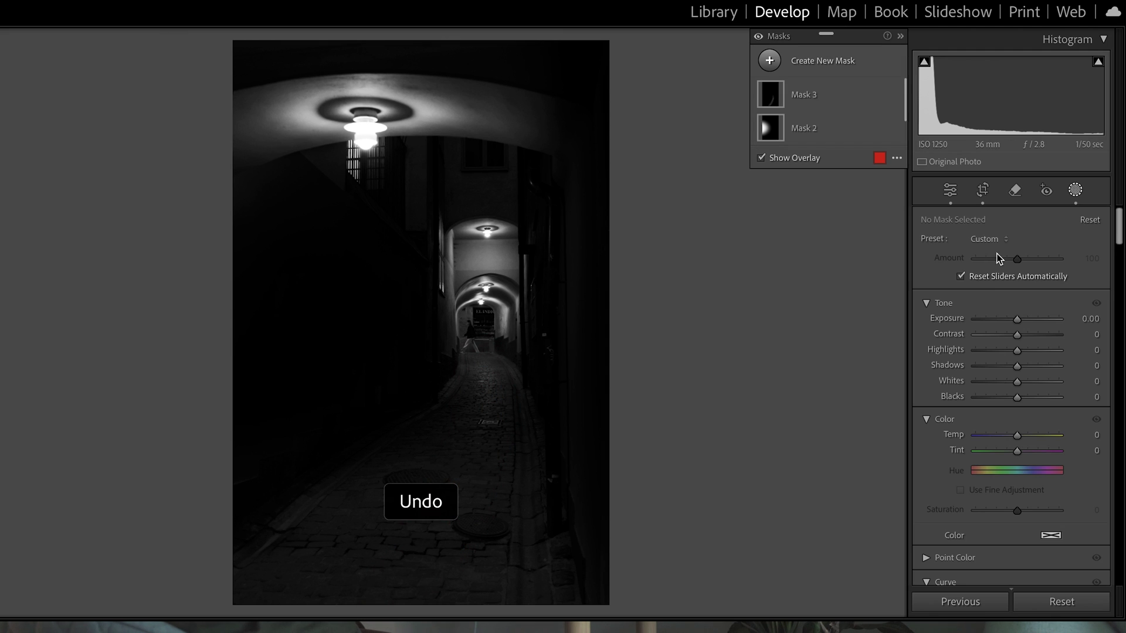
{"action": "left_click", "coordinate": [792, 62]}
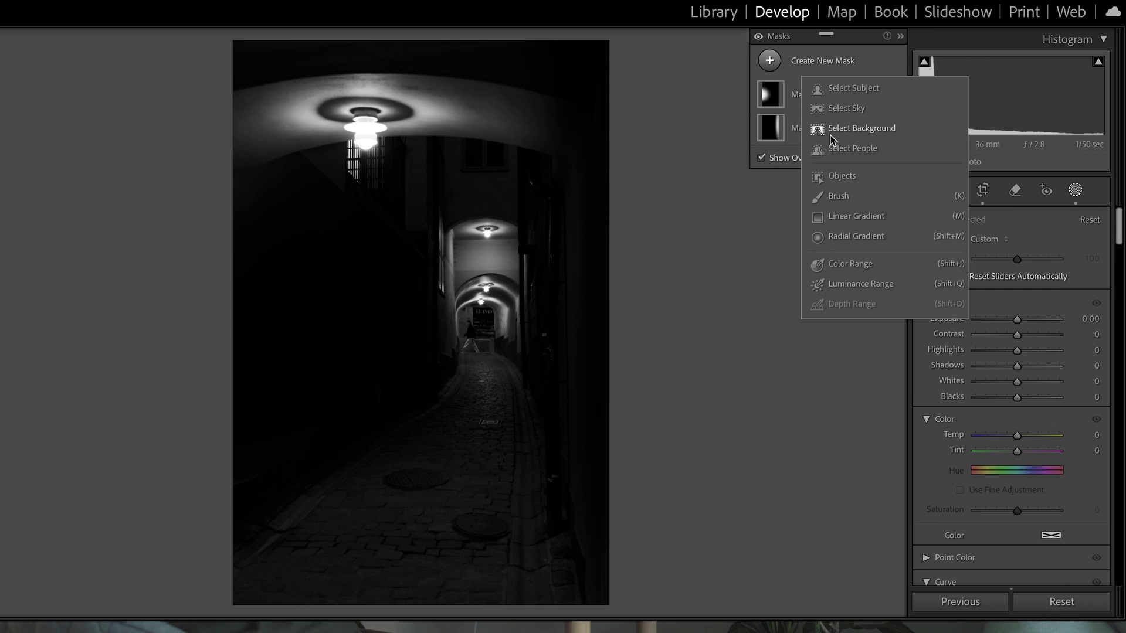
{"action": "left_click", "coordinate": [818, 181]}
{"action": "left_click_drag", "start_coordinate": [986, 255], "coordinate": [996, 251]}
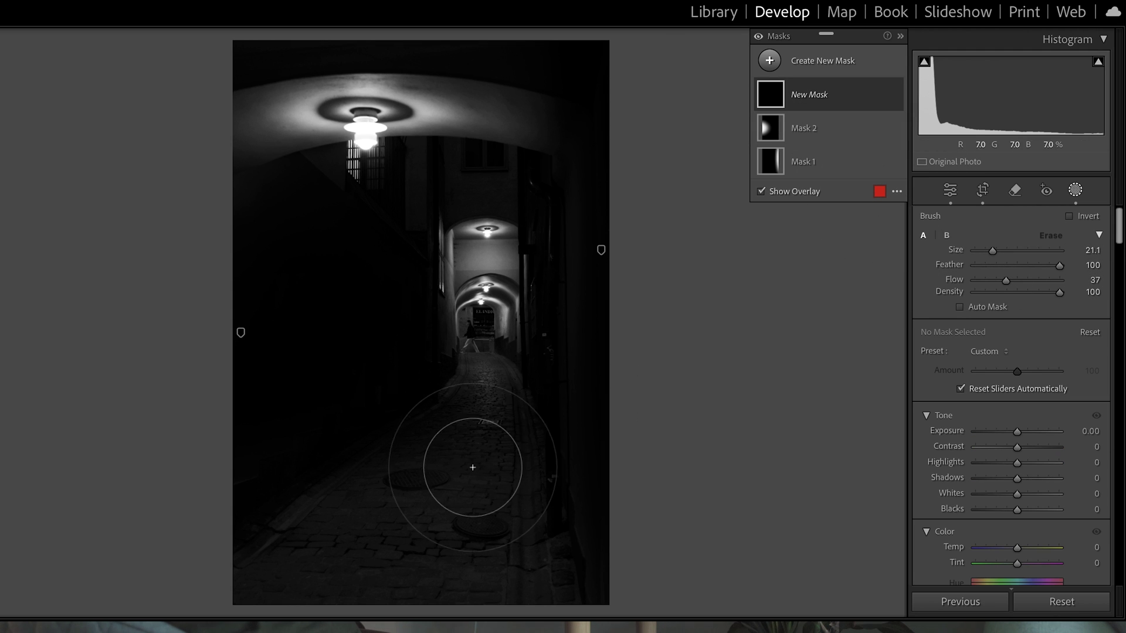
{"action": "left_click_drag", "start_coordinate": [993, 252], "coordinate": [988, 252]}
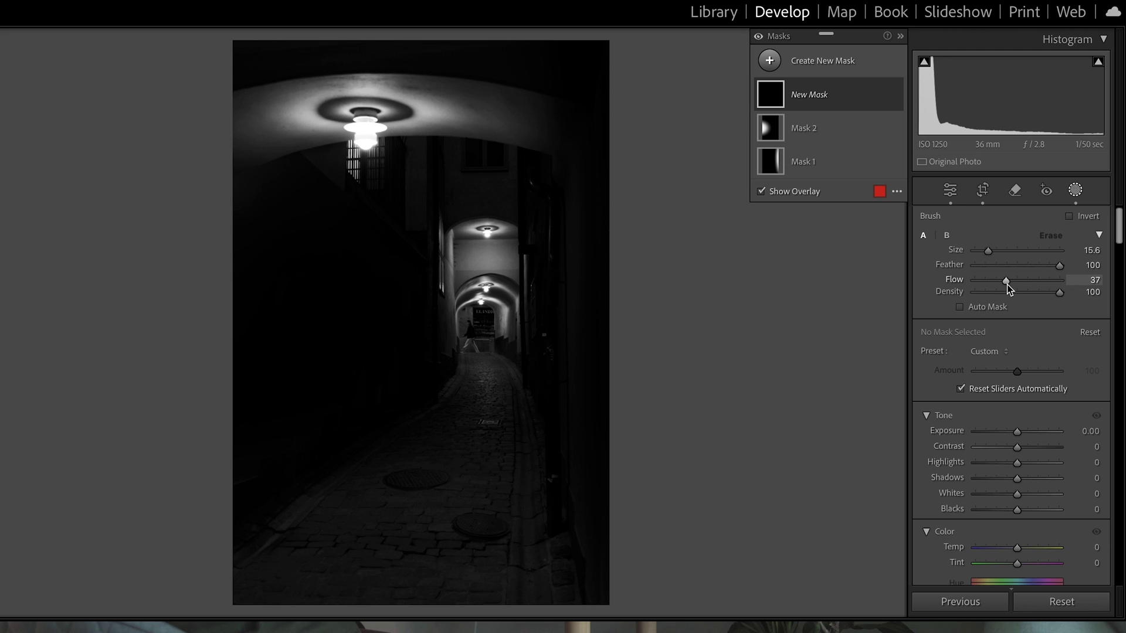
Step: Paint the cobbled path and set Exposure 3.01, Contrast 61 and Clarity 91
{"action": "mouse_move", "coordinate": [477, 387]}
{"action": "left_mouse_down"}
{"action": "mouse_move", "coordinate": [456, 558]}
{"action": "mouse_move", "coordinate": [423, 591]}
{"action": "mouse_move", "coordinate": [484, 372]}
{"action": "mouse_move", "coordinate": [493, 583]}
{"action": "mouse_move", "coordinate": [488, 408]}
{"action": "mouse_move", "coordinate": [344, 596]}
{"action": "mouse_move", "coordinate": [390, 523]}
{"action": "mouse_move", "coordinate": [401, 473]}
{"action": "mouse_move", "coordinate": [305, 570]}
{"action": "mouse_move", "coordinate": [479, 451]}
{"action": "mouse_move", "coordinate": [414, 553]}
{"action": "left_mouse_up"}
{"action": "mouse_move", "coordinate": [1019, 430]}
{"action": "left_mouse_down"}
{"action": "mouse_move", "coordinate": [1051, 419]}
{"action": "mouse_move", "coordinate": [1044, 446]}
{"action": "left_mouse_up"}
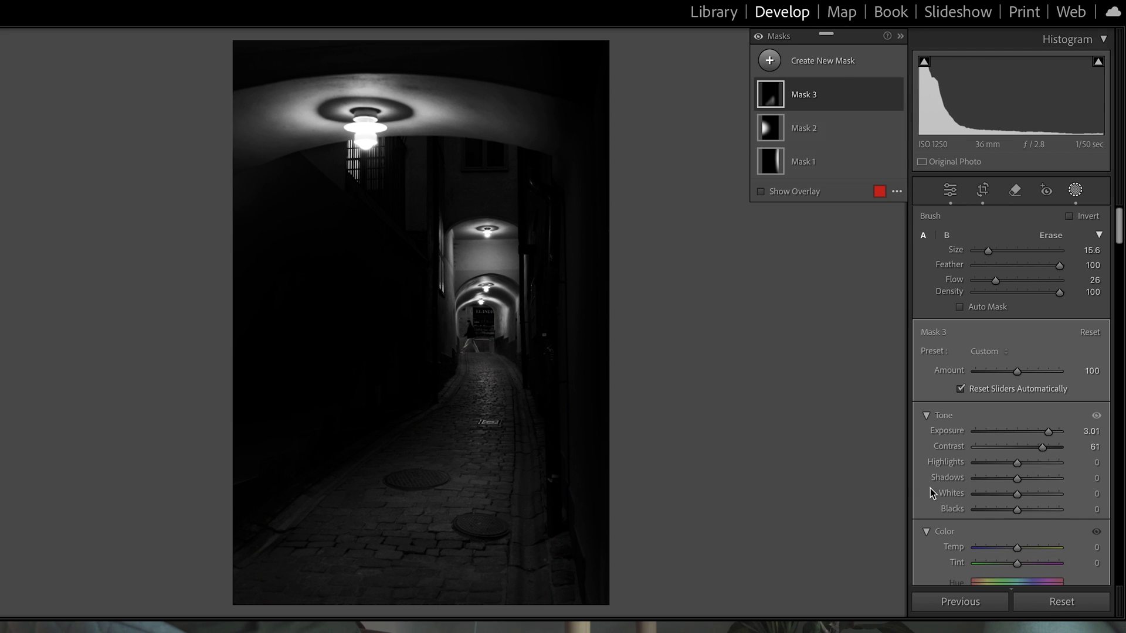
{"action": "scroll", "coordinate": [931, 487], "scroll_direction": "down", "scroll_amount": 6}
{"action": "left_click_drag", "start_coordinate": [1016, 482], "coordinate": [1061, 479]}
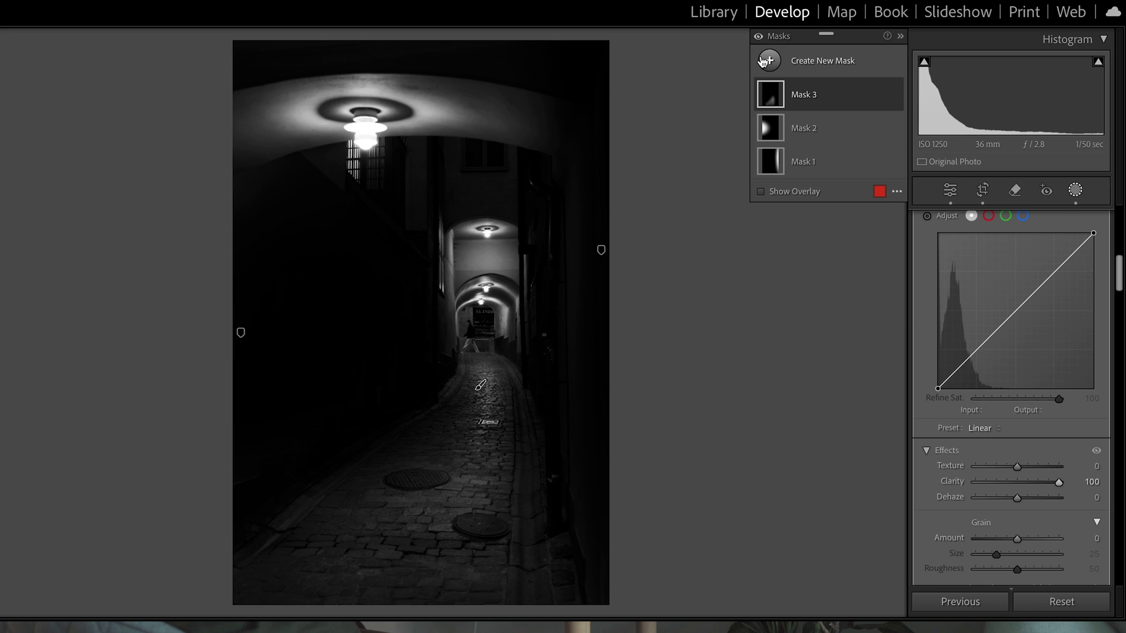
Step: Paint a new brush mask over the lamps and tunnel
{"action": "left_click", "coordinate": [768, 60]}
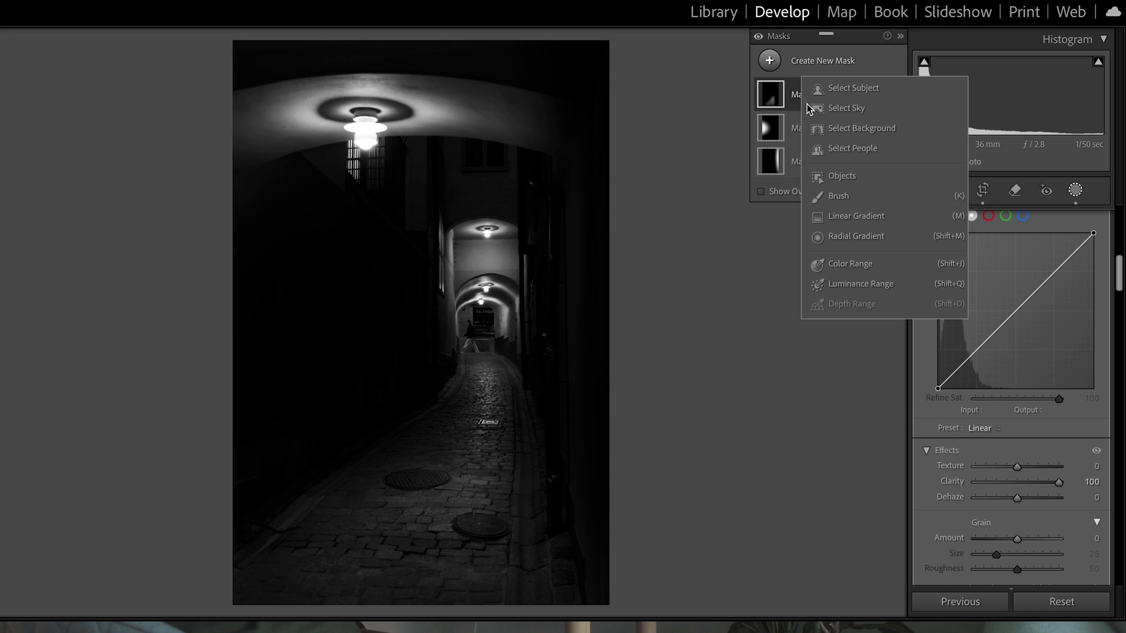
{"action": "left_click", "coordinate": [817, 199]}
{"action": "mouse_move", "coordinate": [431, 165]}
{"action": "left_mouse_down"}
{"action": "mouse_move", "coordinate": [490, 217]}
{"action": "mouse_move", "coordinate": [435, 169]}
{"action": "left_mouse_up"}
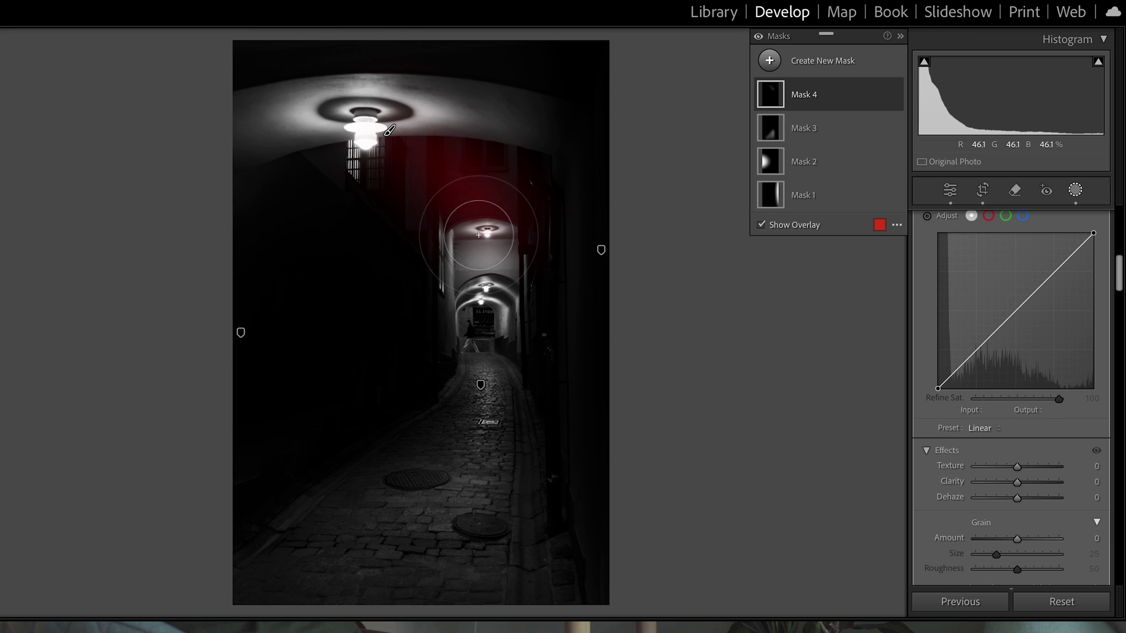
Step: Give Mask 4 Exposure 4.00, Shadows 100, Highlights 100 and Whites 76
{"action": "scroll", "coordinate": [1039, 325], "scroll_direction": "up", "scroll_amount": 6}
{"action": "scroll", "coordinate": [1035, 318], "scroll_direction": "up", "scroll_amount": 2}
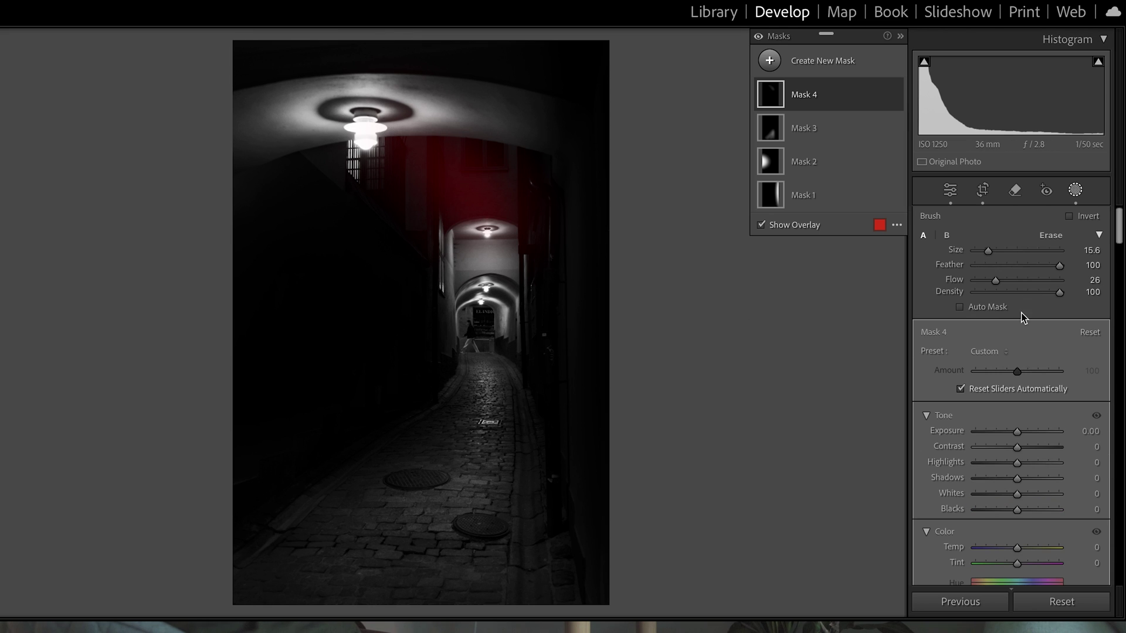
{"action": "left_click_drag", "start_coordinate": [1019, 435], "coordinate": [1068, 428]}
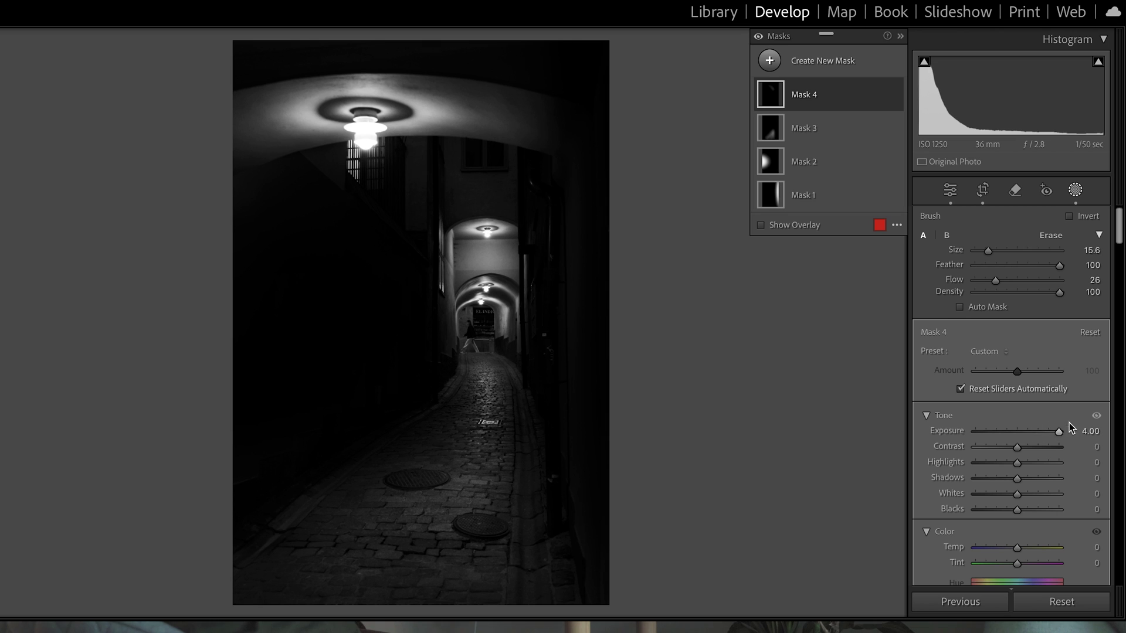
{"action": "left_click_drag", "start_coordinate": [1017, 479], "coordinate": [1091, 478]}
{"action": "left_click_drag", "start_coordinate": [1018, 463], "coordinate": [1060, 460]}
{"action": "left_click_drag", "start_coordinate": [1023, 495], "coordinate": [1054, 491]}
Step: Toggle Mask 4's effect off and on to compare, leaving it on
{"action": "left_click", "coordinate": [896, 95]}
{"action": "left_click", "coordinate": [896, 95]}
{"action": "left_click", "coordinate": [895, 95]}
{"action": "left_click", "coordinate": [896, 95]}
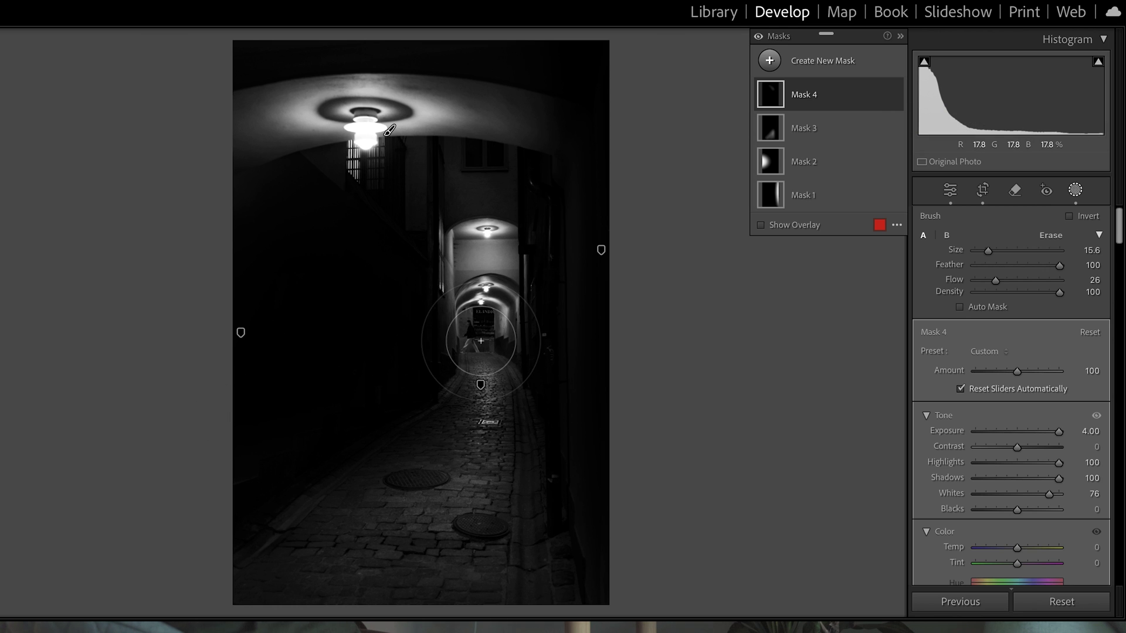
Step: Compare the original and edited photo in Before/After view, then return to the edit
{"action": "scroll", "coordinate": [930, 465], "scroll_direction": "down", "scroll_amount": 5}
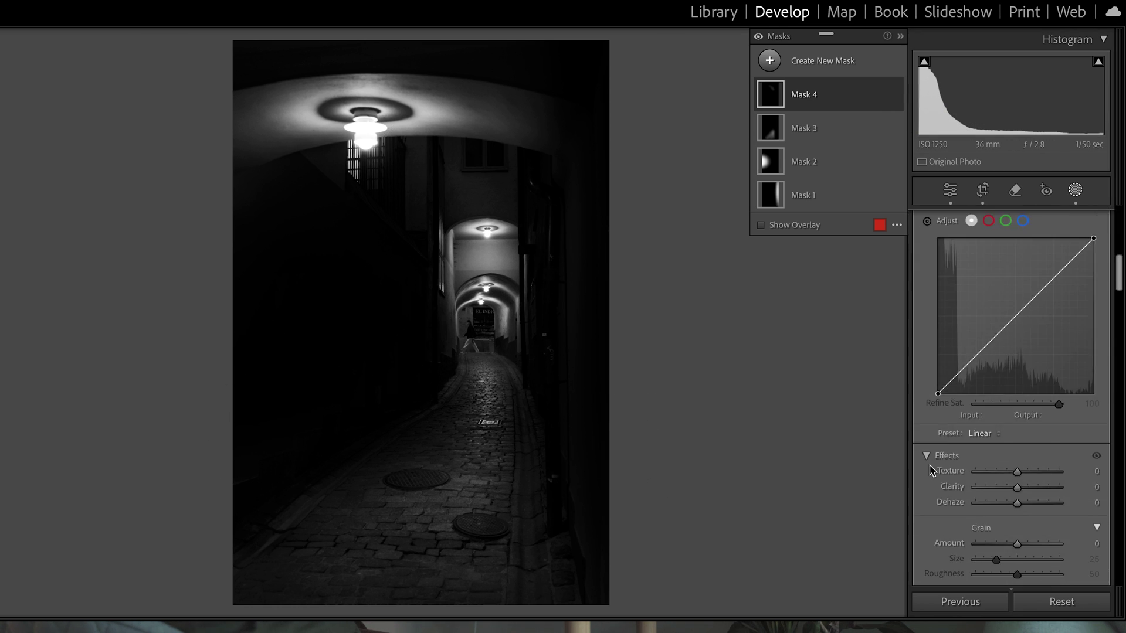
{"action": "scroll", "coordinate": [922, 467], "scroll_direction": "down", "scroll_amount": 5}
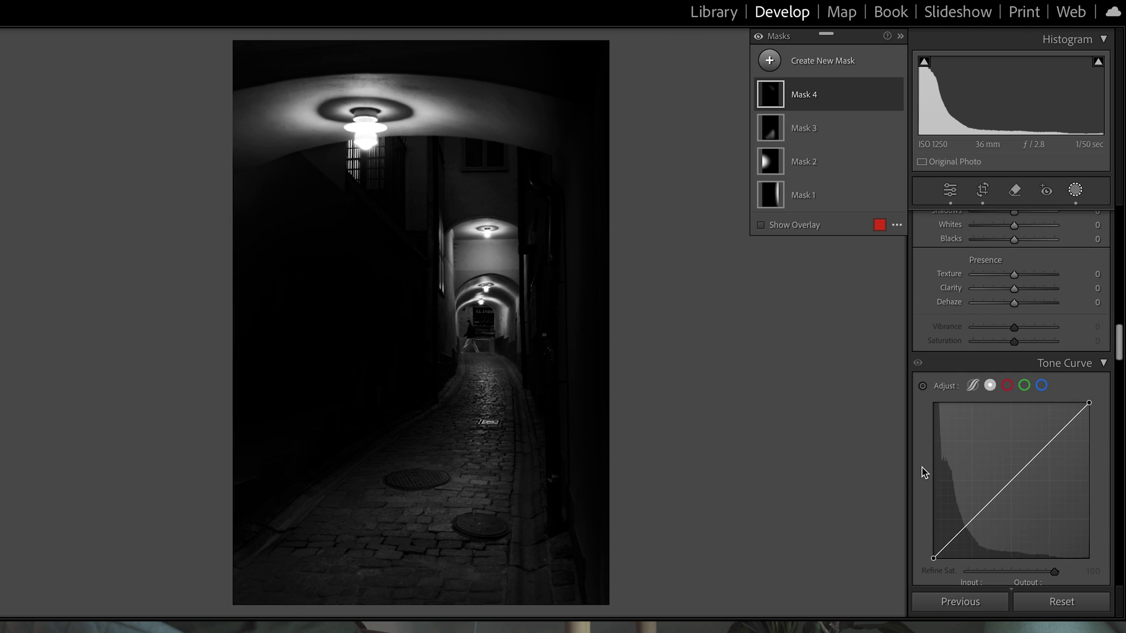
{"action": "scroll", "coordinate": [922, 467], "scroll_direction": "down", "scroll_amount": 5}
{"action": "key", "text": "y"}
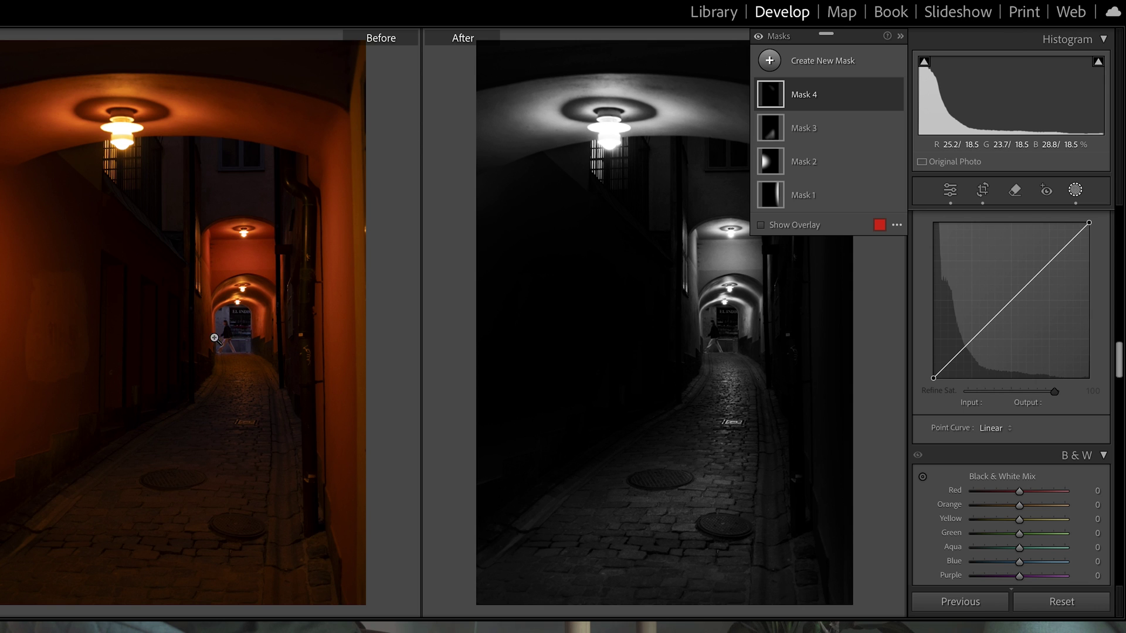
{"action": "key", "text": "y"}
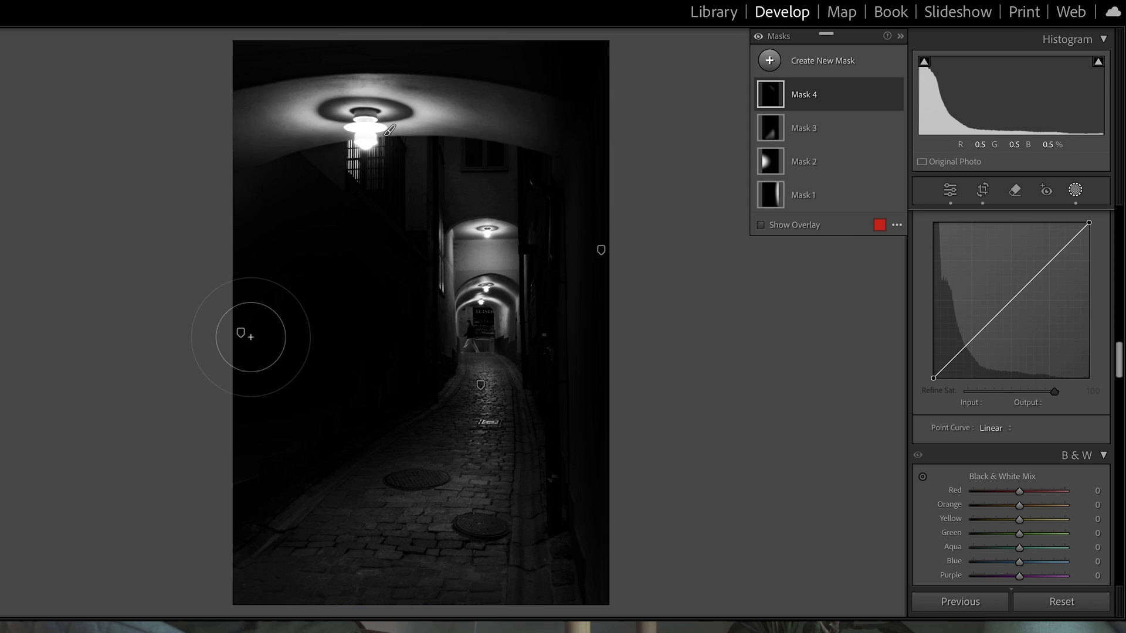
Step: In the B&W mix, set Blue to -100, Purple to -99 and Aqua to -44
{"action": "scroll", "coordinate": [1085, 489], "scroll_direction": "down", "scroll_amount": 2}
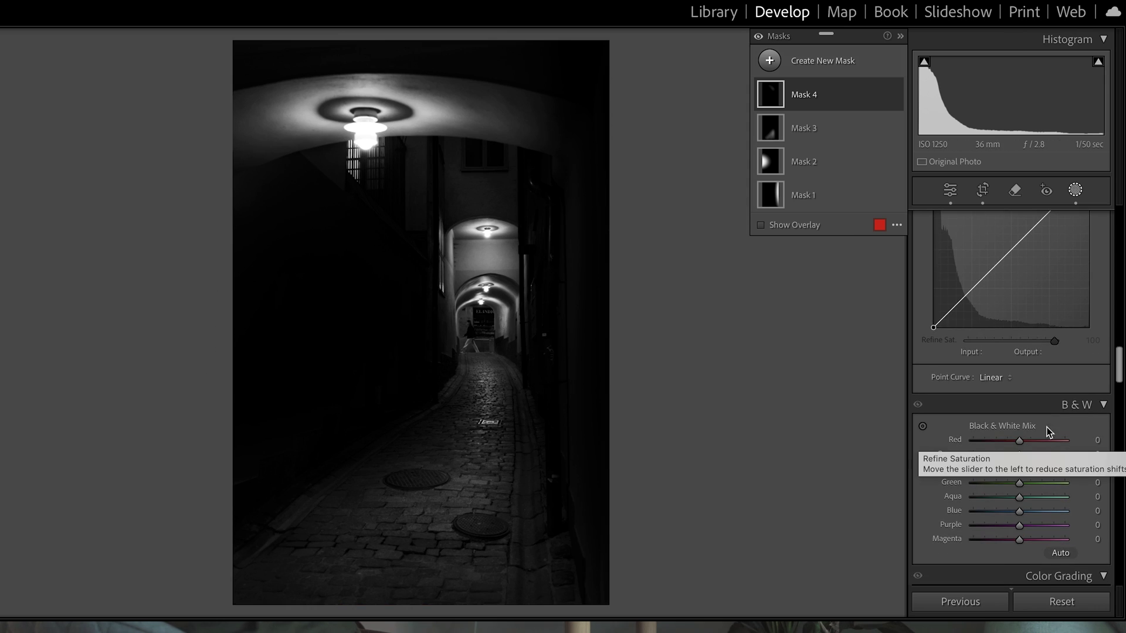
{"action": "left_click_drag", "start_coordinate": [1019, 510], "coordinate": [1015, 509]}
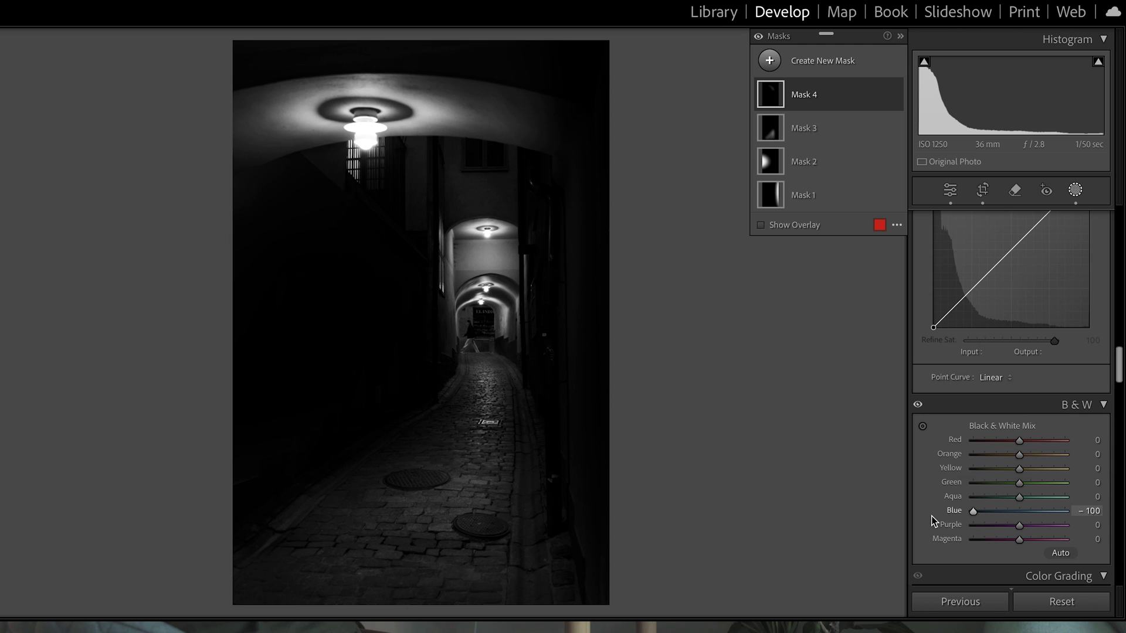
{"action": "left_click_drag", "start_coordinate": [1018, 526], "coordinate": [974, 529]}
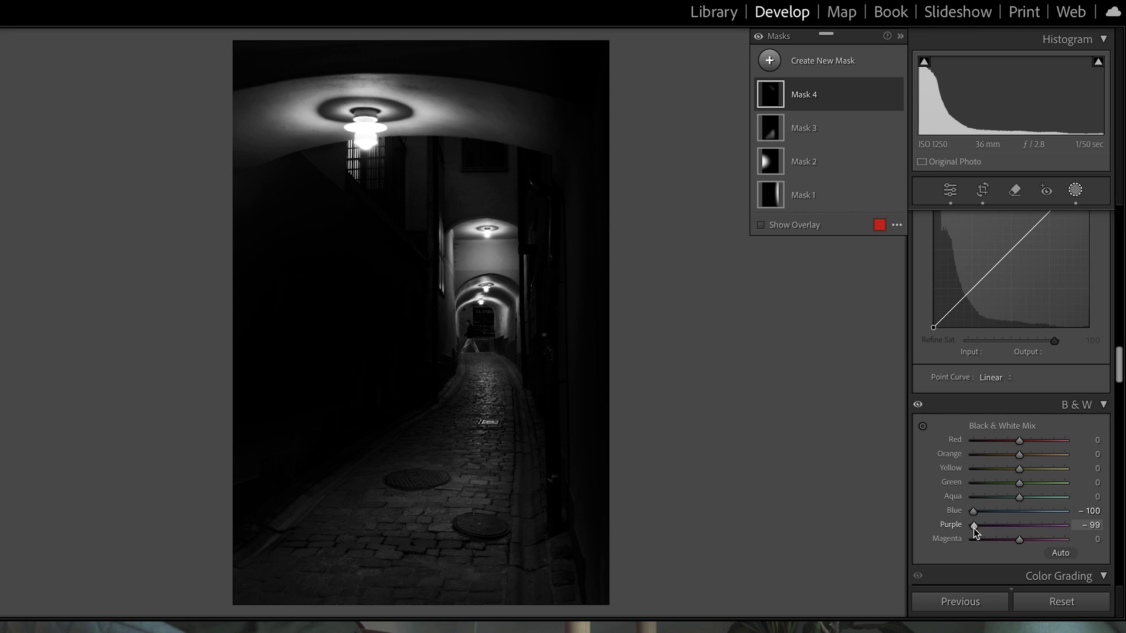
{"action": "left_click_drag", "start_coordinate": [1019, 498], "coordinate": [997, 502]}
Step: Zoom in to inspect the alley and set Red and Orange to +45
{"action": "mouse_move", "coordinate": [389, 130]}
{"action": "key", "text": "ctrl+equal"}
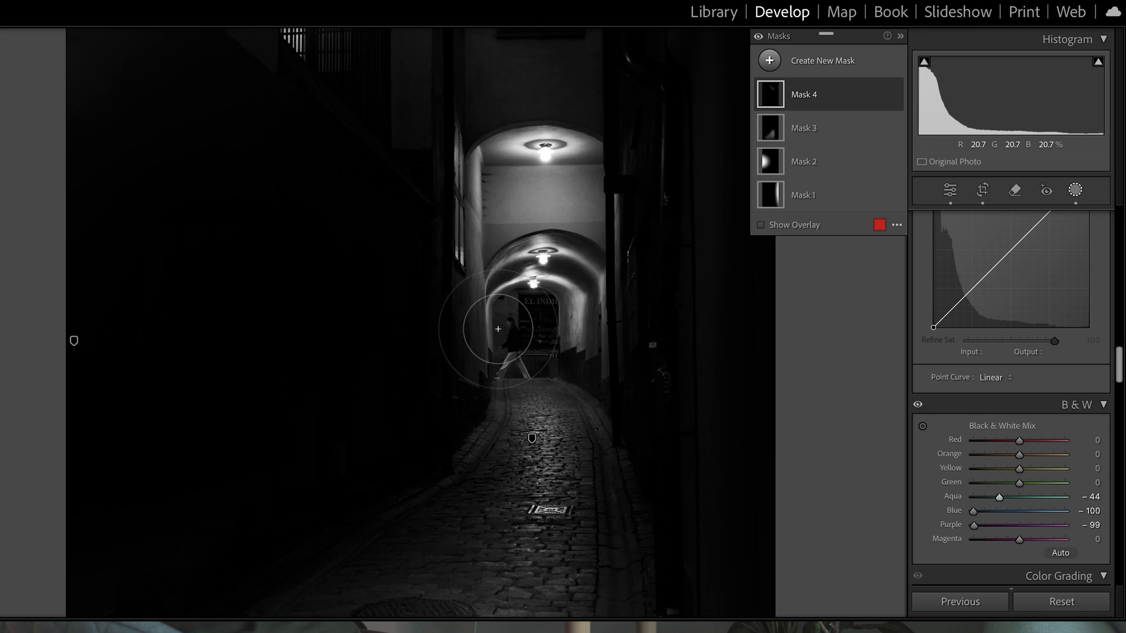
{"action": "key", "text": "ctrl+equal"}
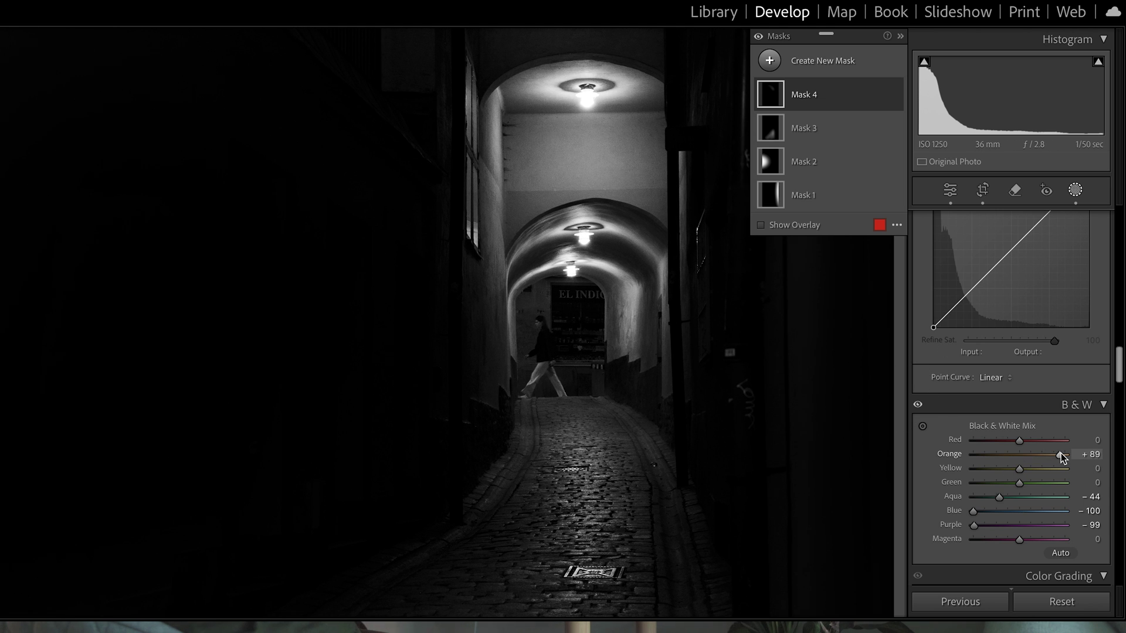
{"action": "mouse_move", "coordinate": [1060, 453]}
{"action": "left_mouse_down"}
{"action": "mouse_move", "coordinate": [1030, 444]}
{"action": "mouse_move", "coordinate": [1041, 445]}
{"action": "left_mouse_up"}
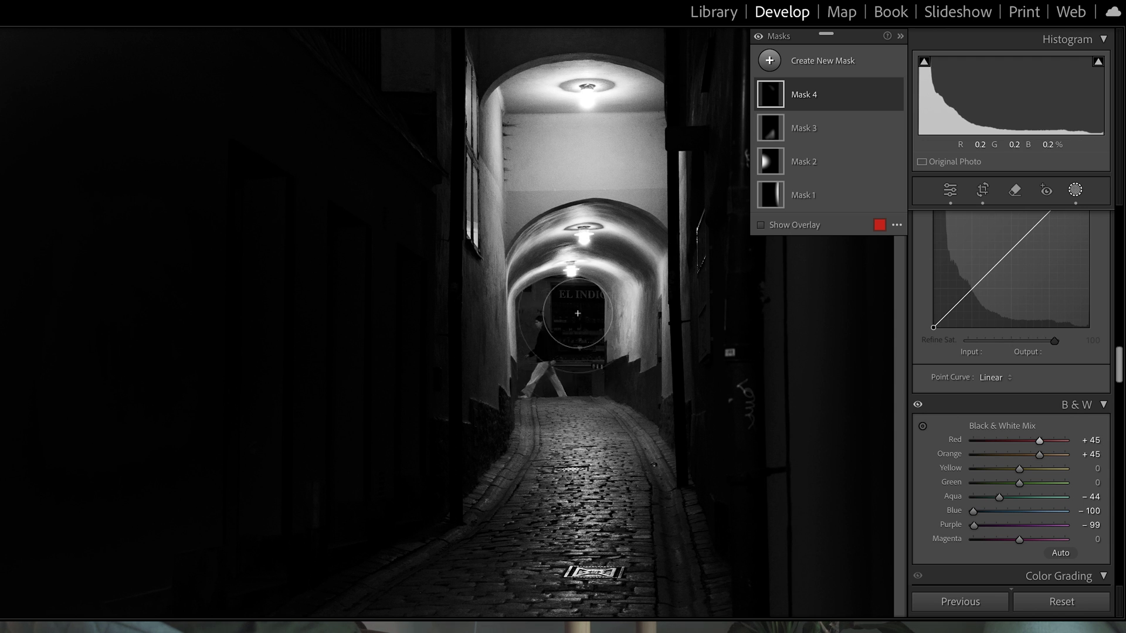
{"action": "key", "text": "z"}
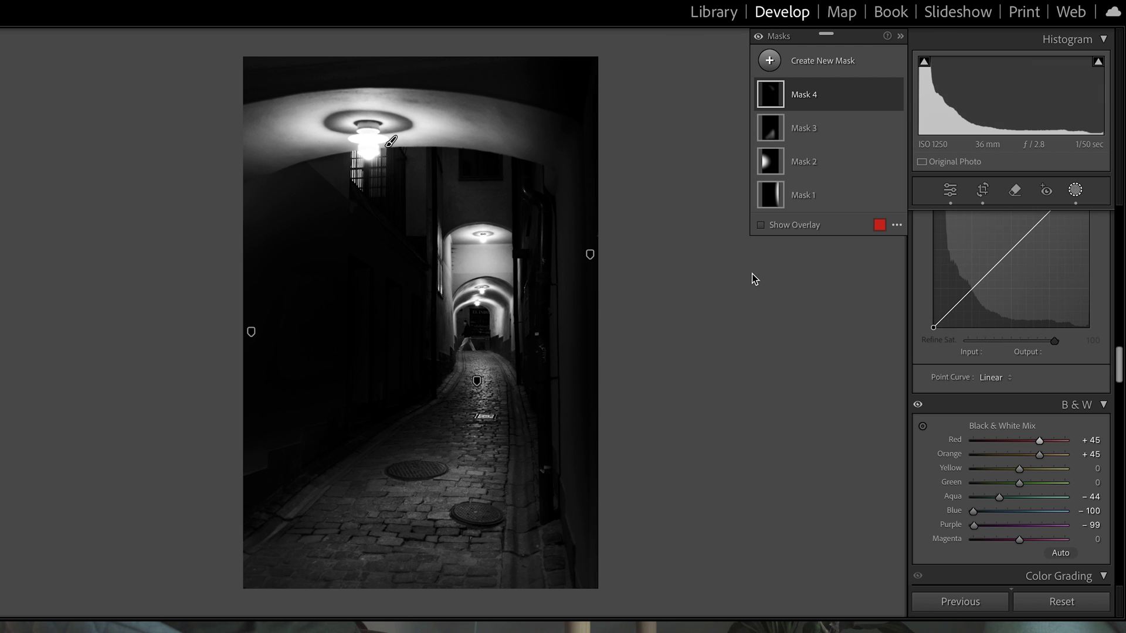
Step: Leave Masking and set global Exposure to -0.35 with Clarity about +13
{"action": "scroll", "coordinate": [983, 380], "scroll_direction": "up", "scroll_amount": 10}
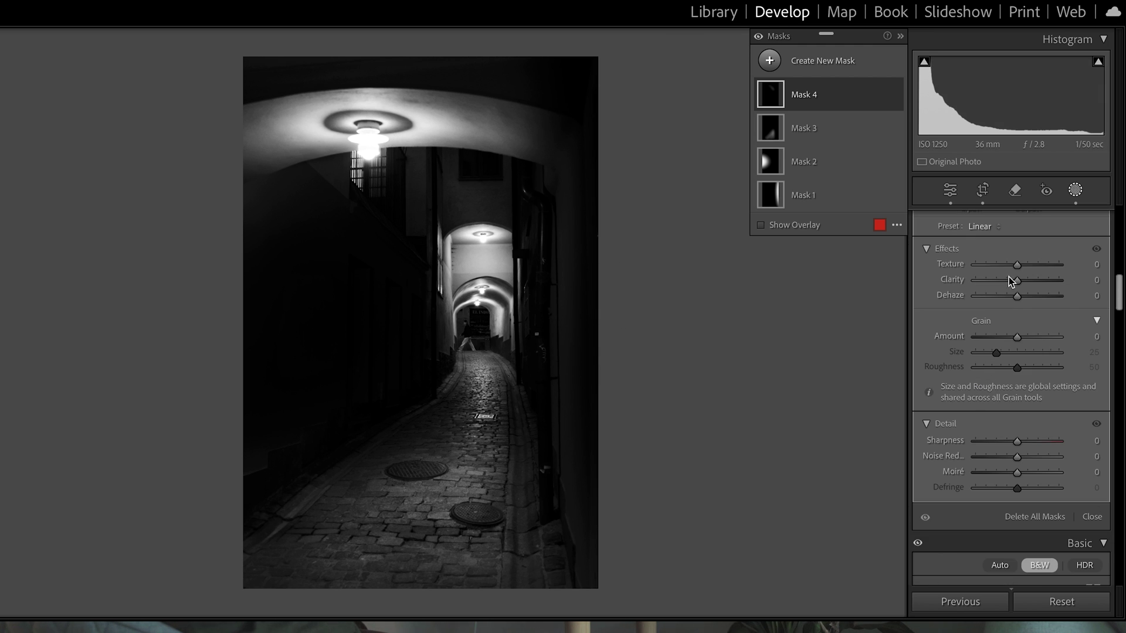
{"action": "scroll", "coordinate": [1005, 277], "scroll_direction": "up", "scroll_amount": 8}
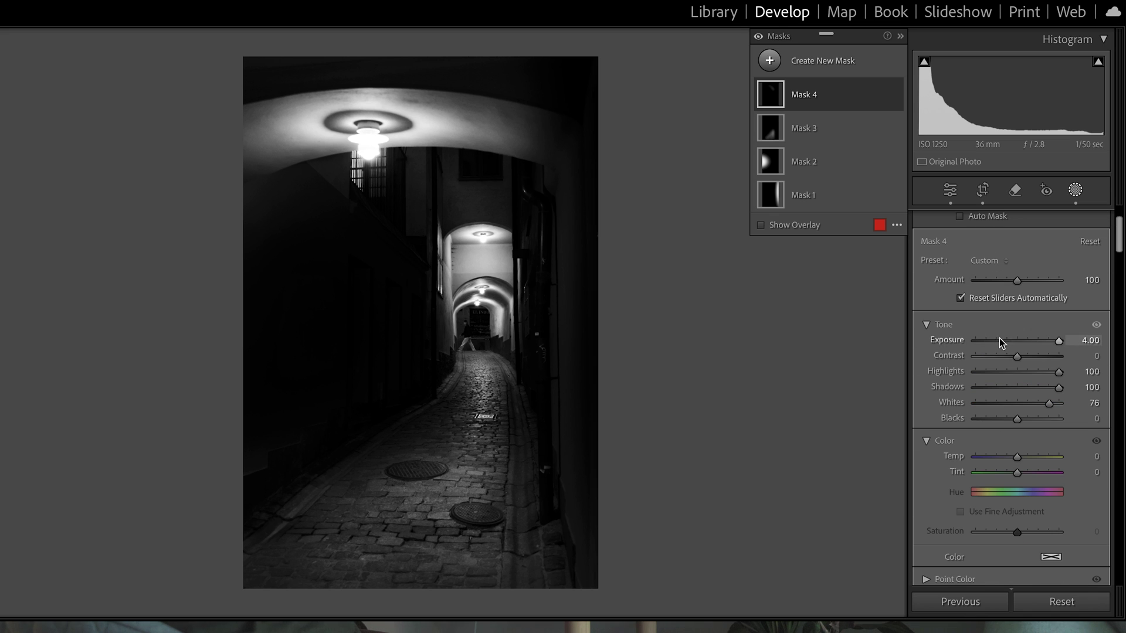
{"action": "scroll", "coordinate": [1060, 342], "scroll_direction": "up", "scroll_amount": 3}
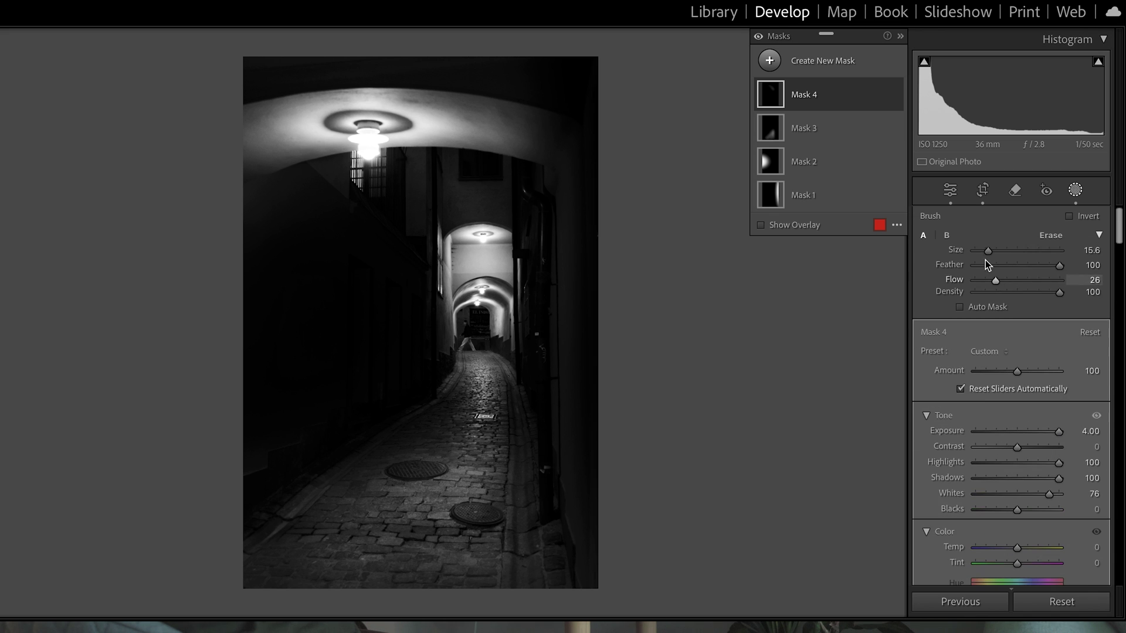
{"action": "left_click", "coordinate": [950, 191]}
{"action": "left_click_drag", "start_coordinate": [1013, 362], "coordinate": [1011, 364]}
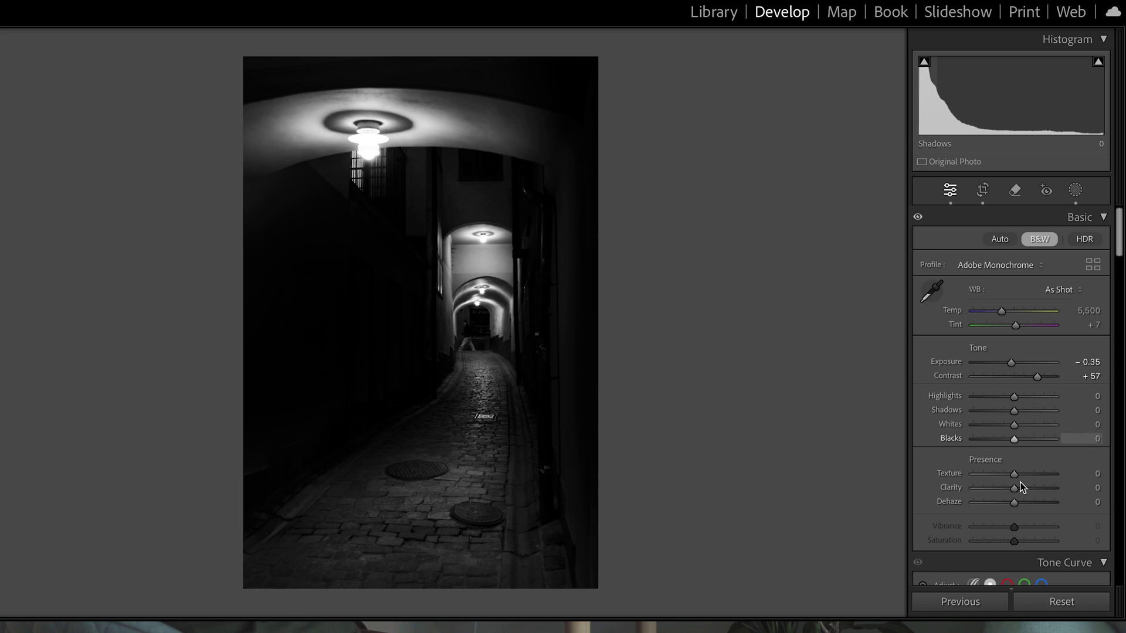
{"action": "left_click_drag", "start_coordinate": [1014, 489], "coordinate": [1019, 488]}
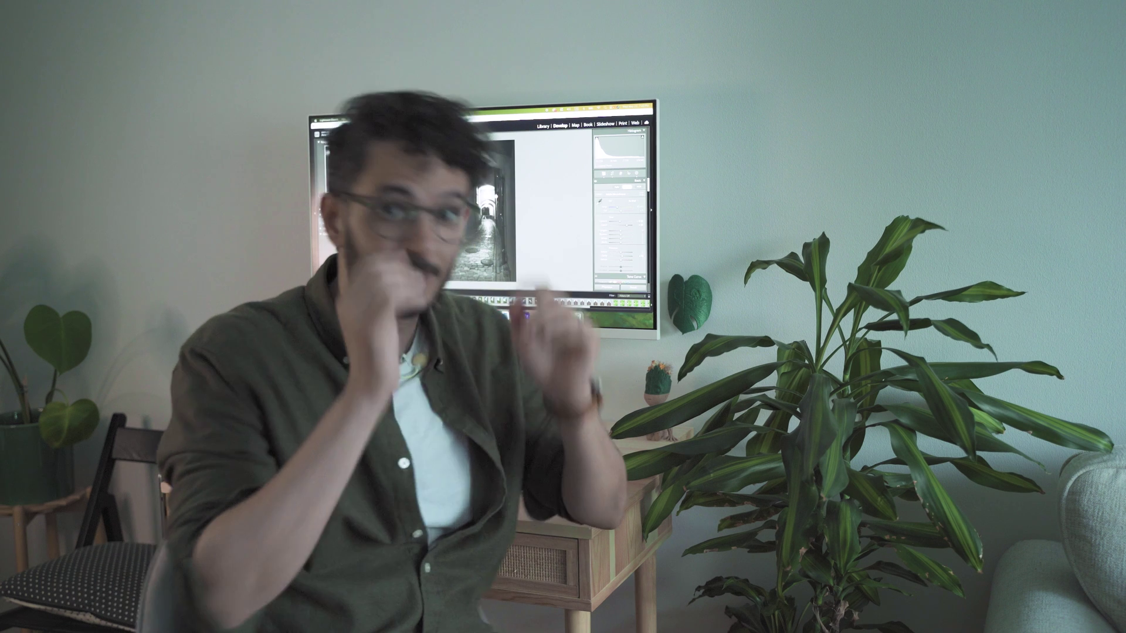